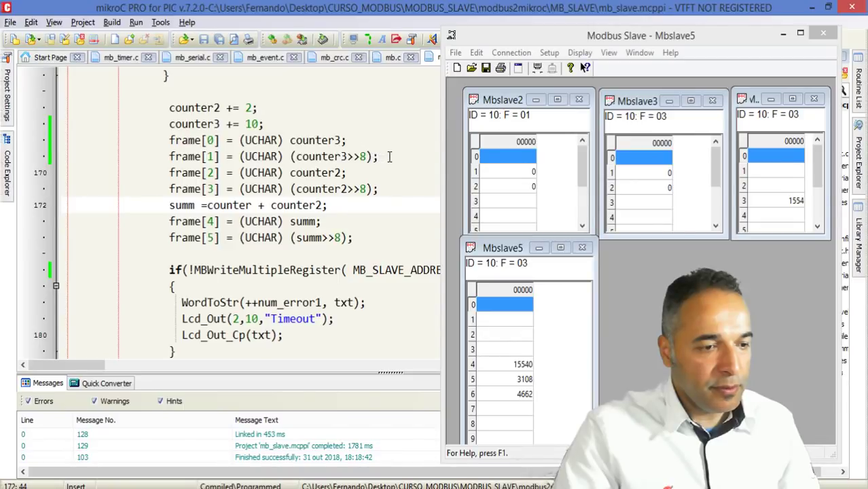
Compare the frame[0] to frame[3] assignments in the code with registers 4 and 5 in the Mbslave5 window
drag(175, 140, 391, 157)
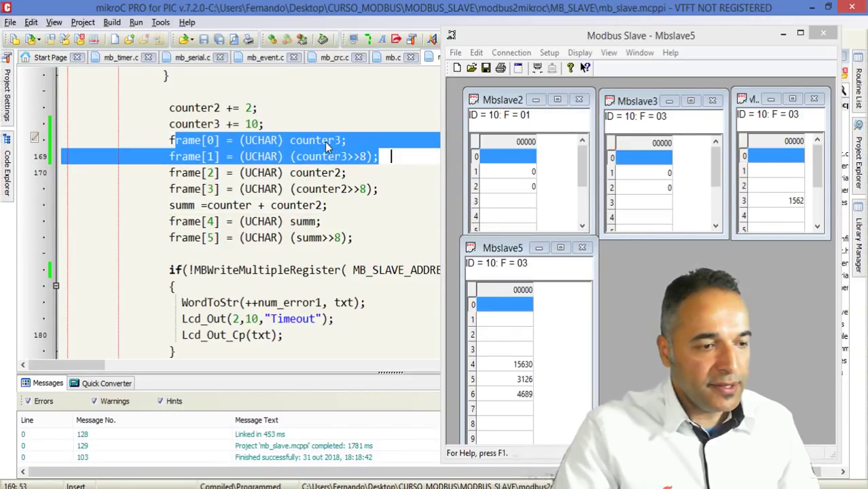
click(523, 366)
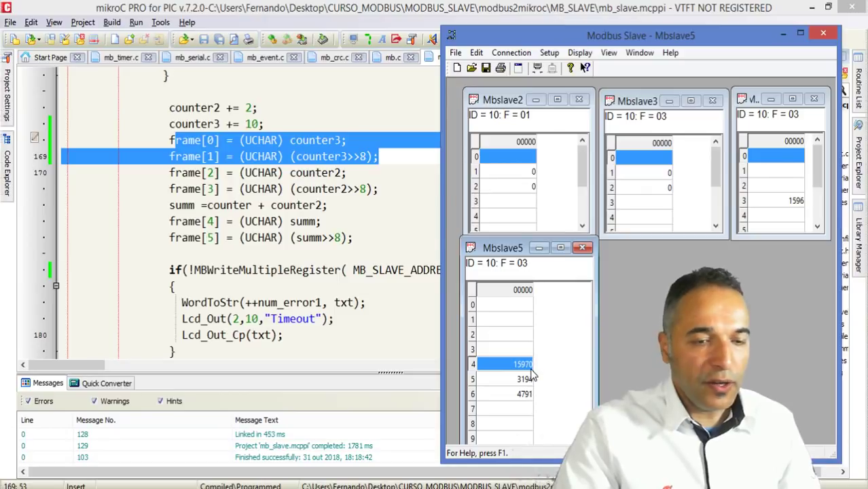
click(376, 193)
drag(376, 193, 143, 177)
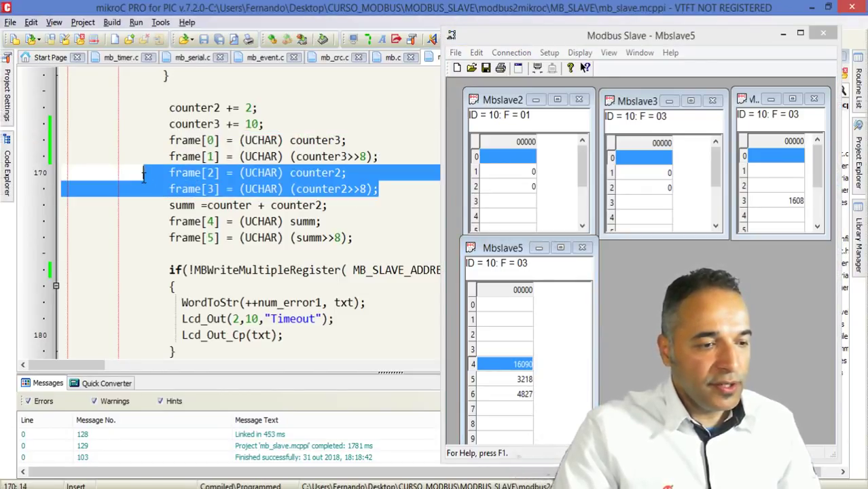
click(542, 386)
click(530, 382)
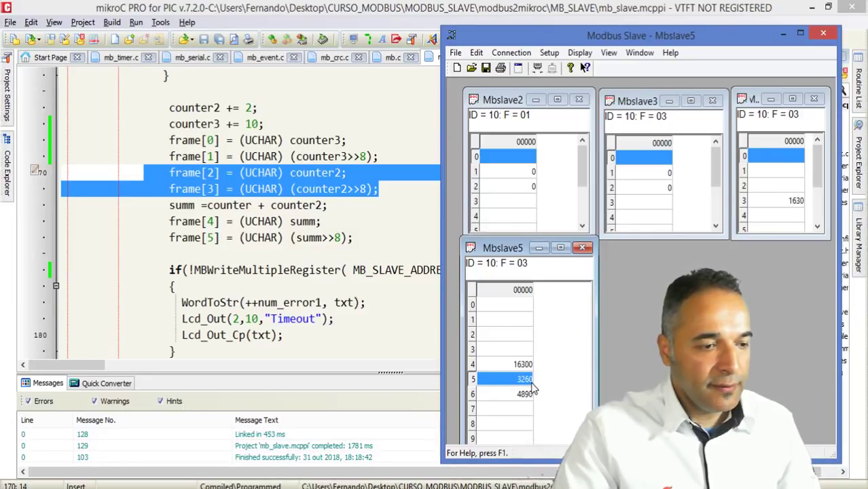
Compare the summ calculation and frame[4] and frame[5] lines with register 6 in Mbslave5, and counter with register 3 in Mbslave4
click(171, 206)
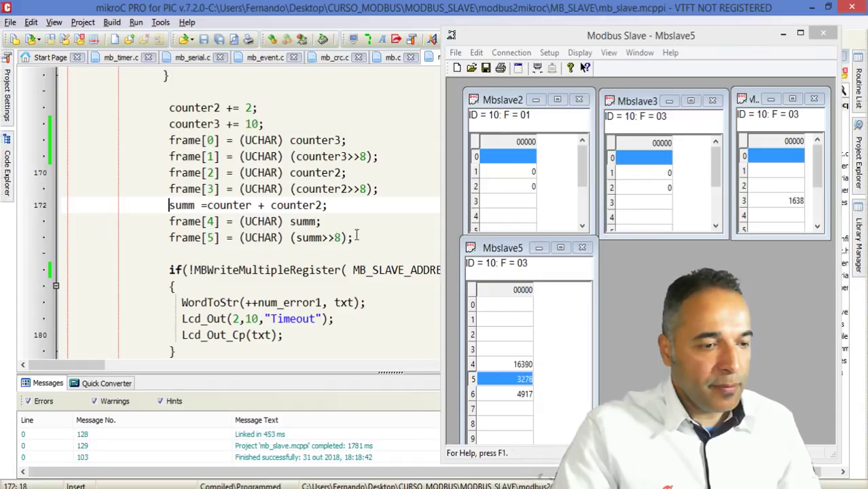
drag(357, 236, 149, 221)
click(504, 397)
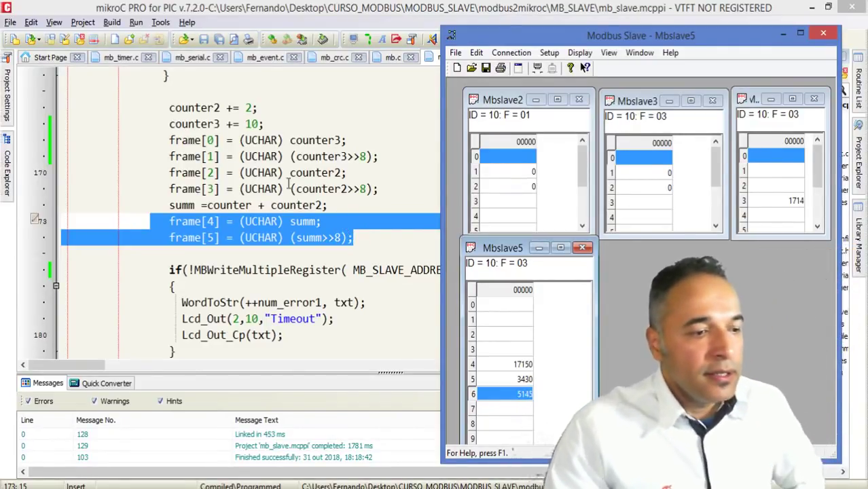
double_click(228, 205)
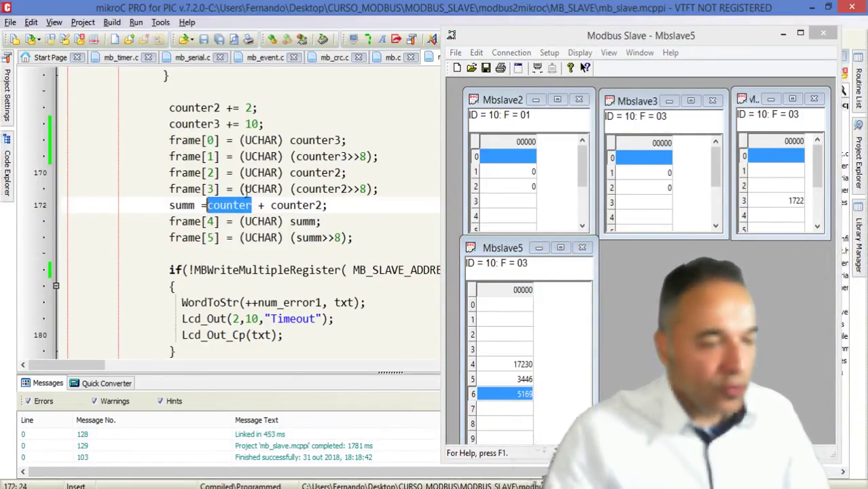
click(801, 210)
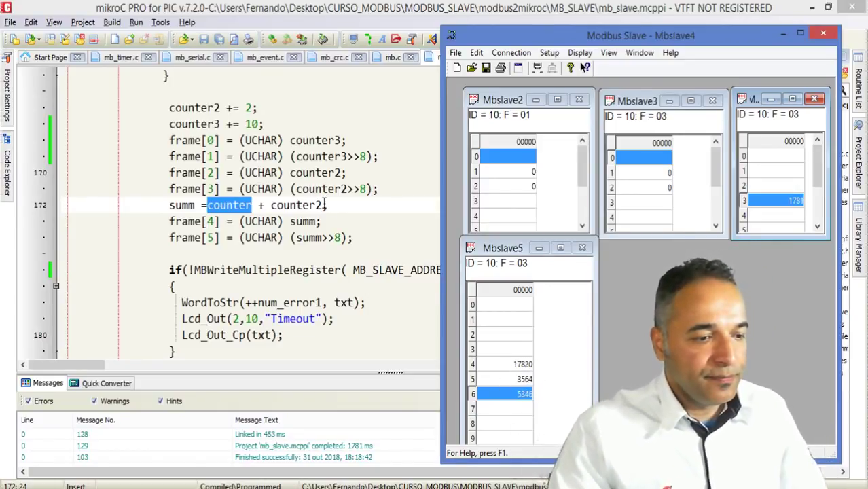
click(324, 205)
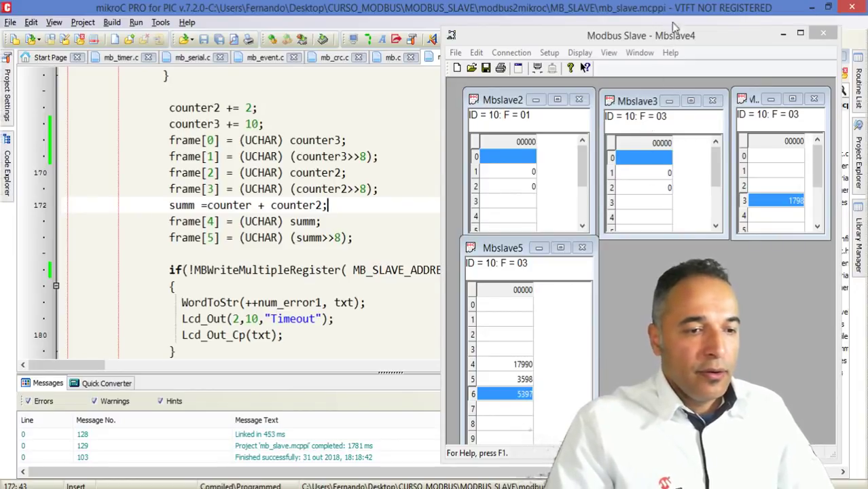
Maximize Modbus Slave, open its Communication Traffic monitor and place it clear of the register windows
click(802, 34)
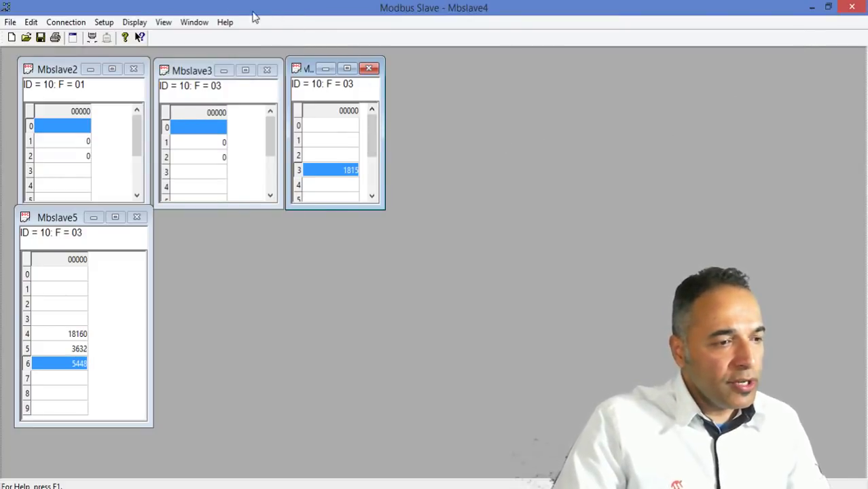
click(166, 24)
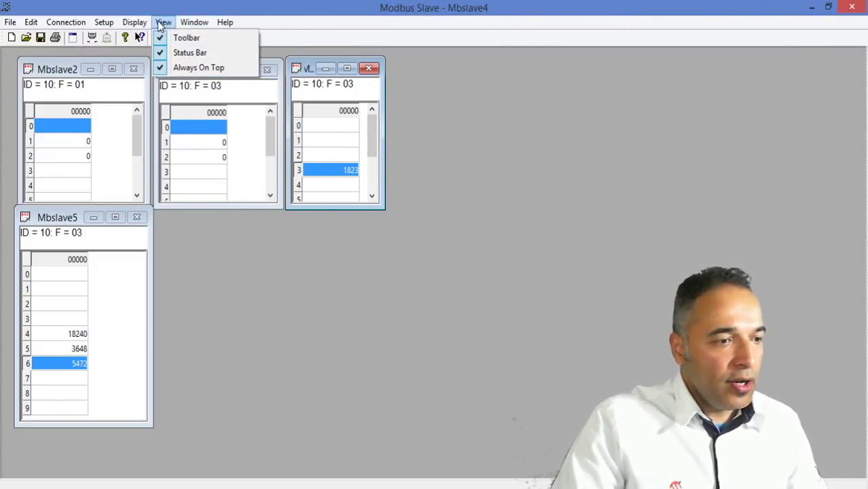
mouse_move(135, 23)
click(200, 329)
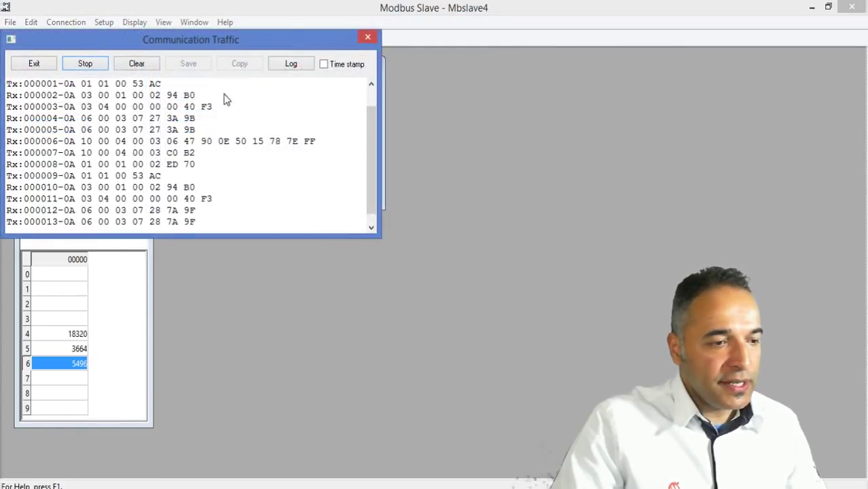
drag(191, 43, 616, 117)
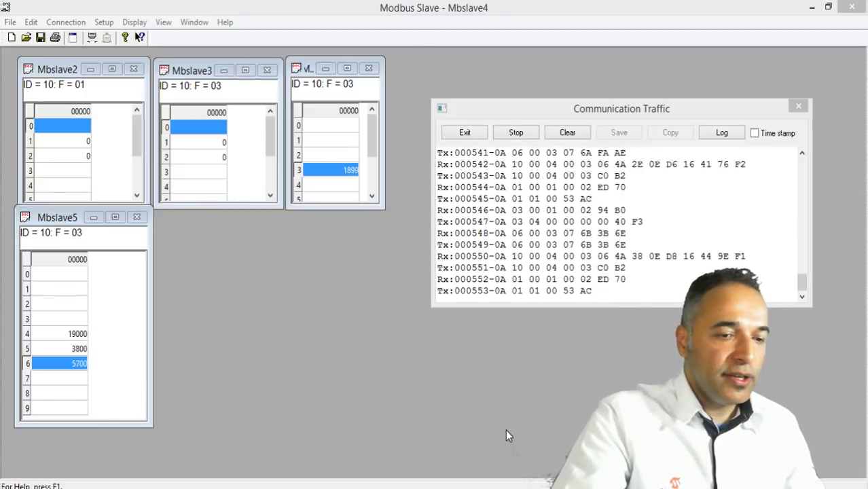
Pause the traffic capture and highlight frames 000601 through 000605 to examine their function codes
click(517, 132)
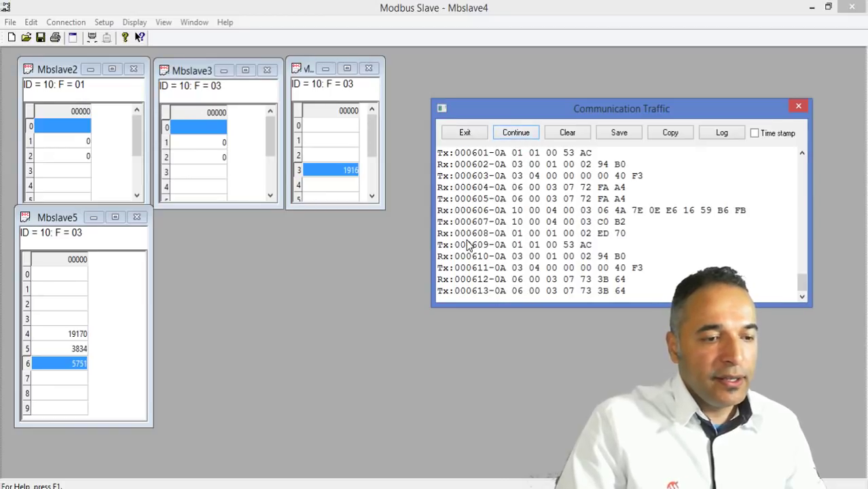
click(525, 155)
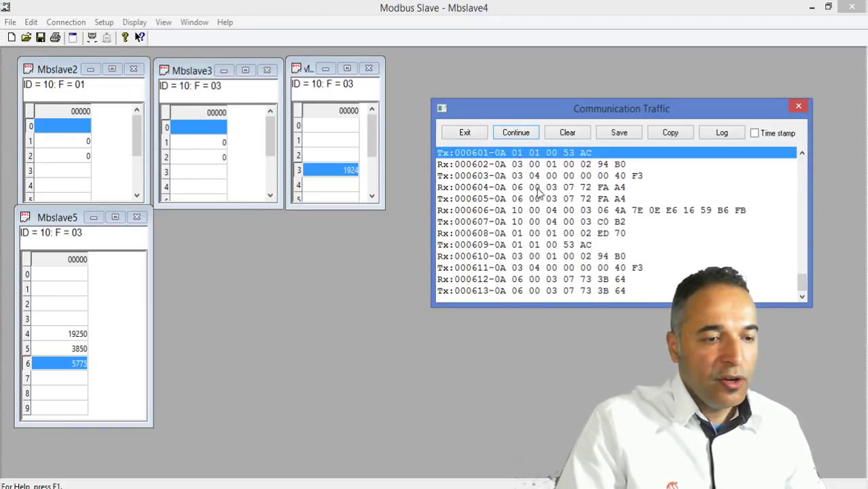
drag(542, 174, 523, 178)
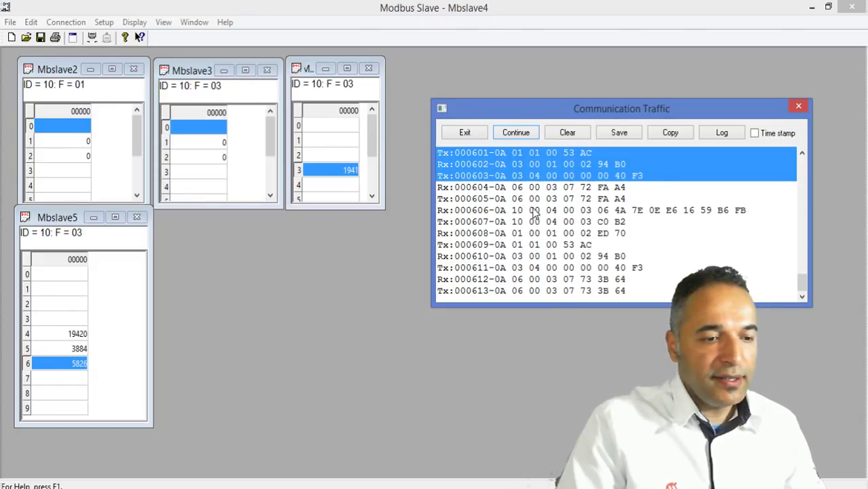
mouse_move(535, 213)
mouse_down()
mouse_move(526, 191)
mouse_move(542, 208)
mouse_move(530, 200)
mouse_up()
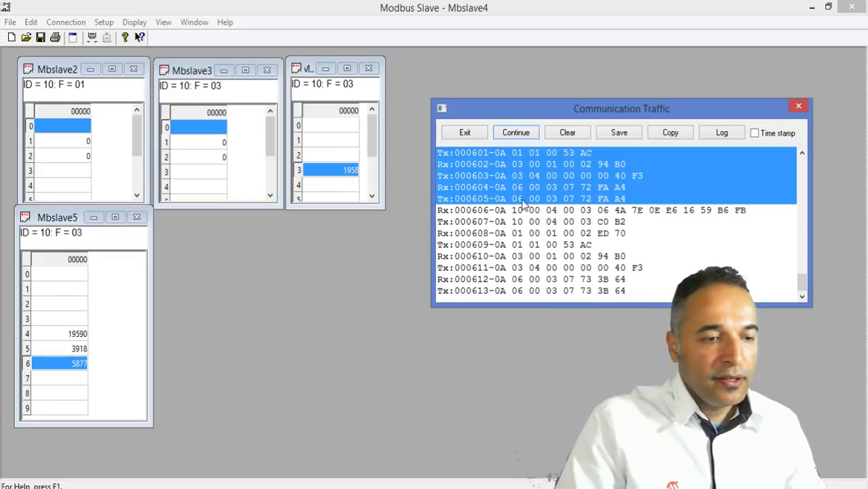
Examine the individual request and response frames, leaving only responses Tx:000601 and Tx:000603 highlighted
ctrl+click(466, 164)
ctrl+click(443, 154)
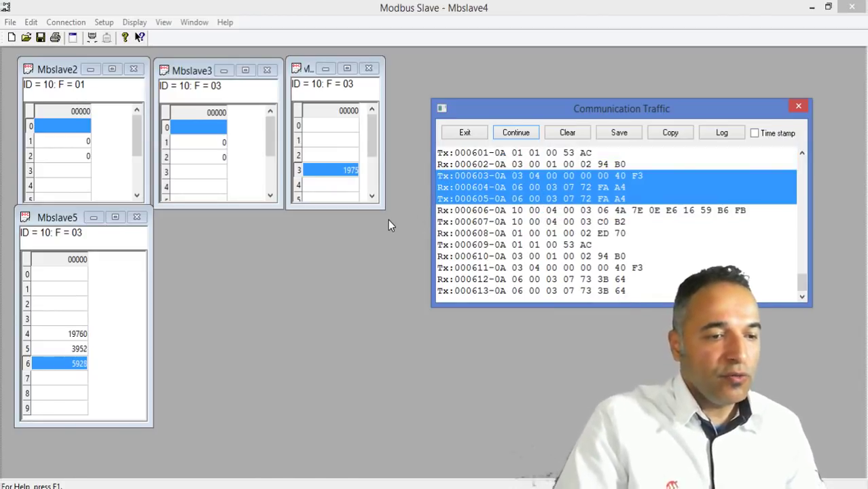
ctrl+click(467, 164)
ctrl+click(503, 233)
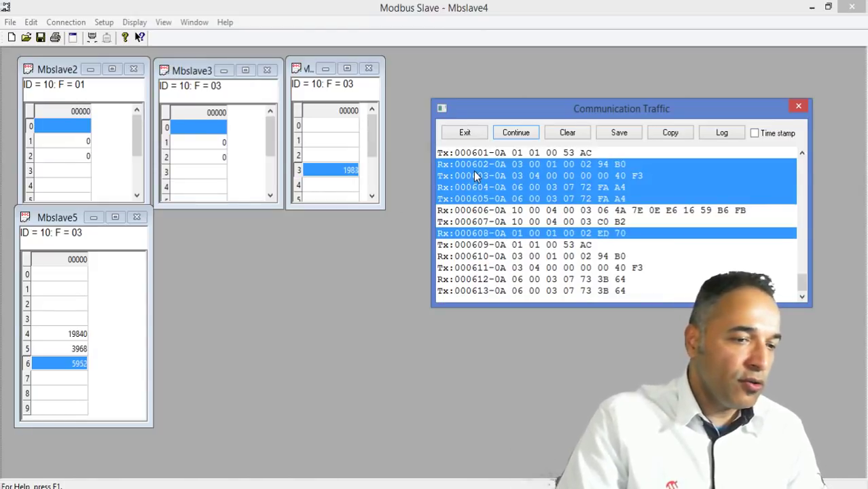
ctrl+click(483, 224)
ctrl+click(481, 211)
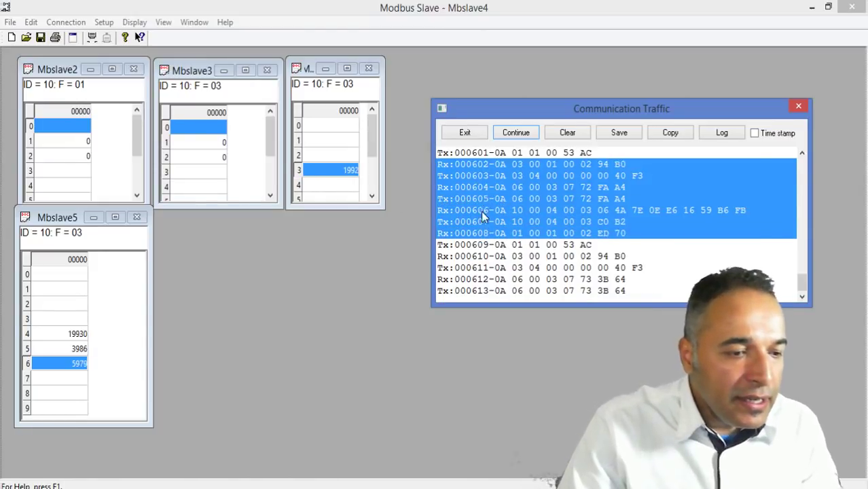
ctrl+click(482, 235)
ctrl+click(484, 222)
ctrl+click(487, 210)
ctrl+click(485, 199)
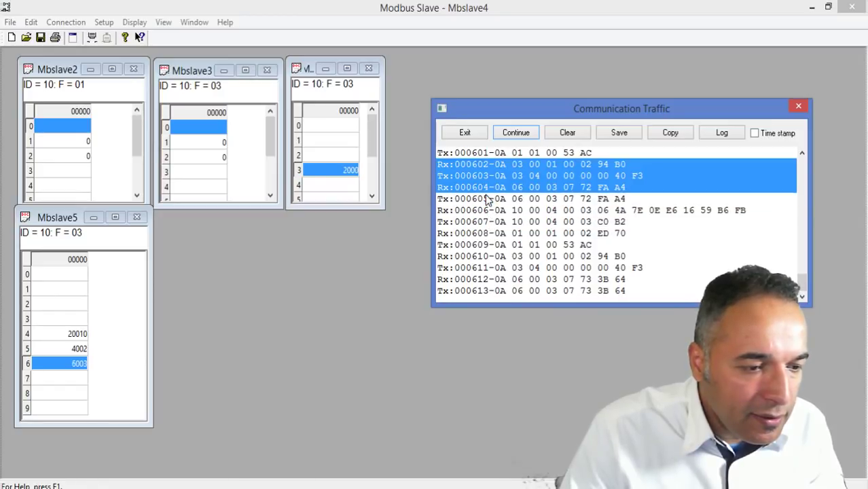
ctrl+click(482, 176)
ctrl+click(480, 187)
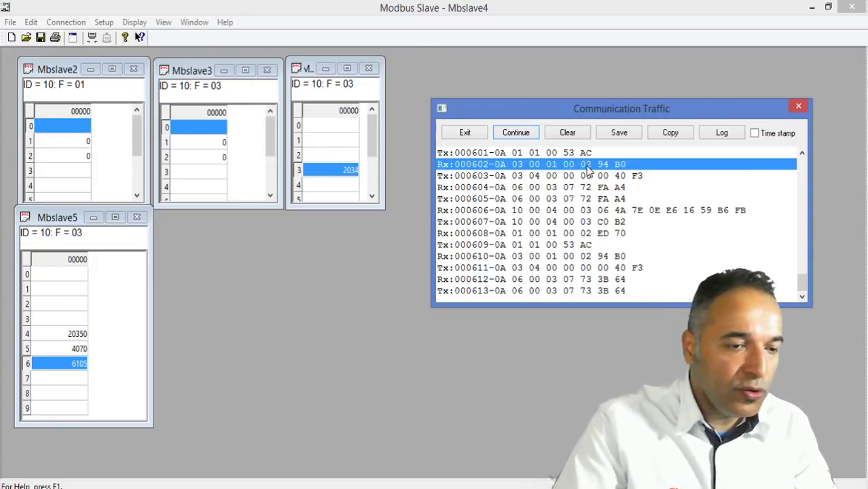
ctrl+click(566, 156)
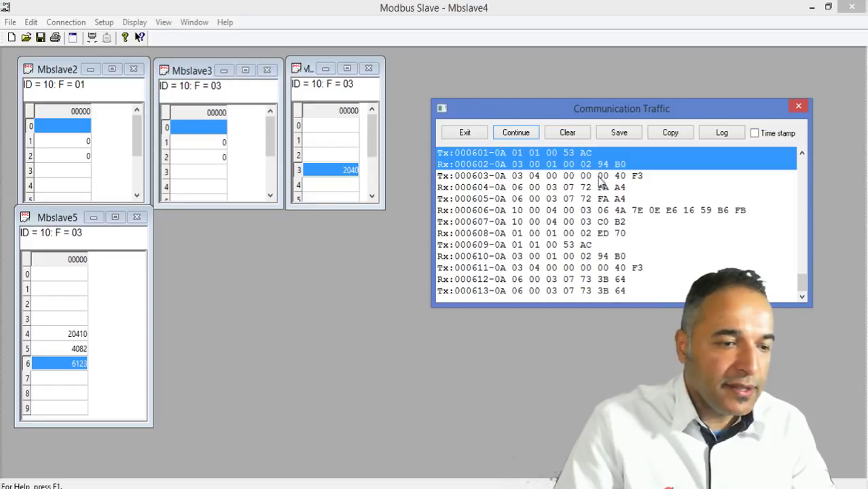
ctrl+click(565, 178)
ctrl+click(468, 168)
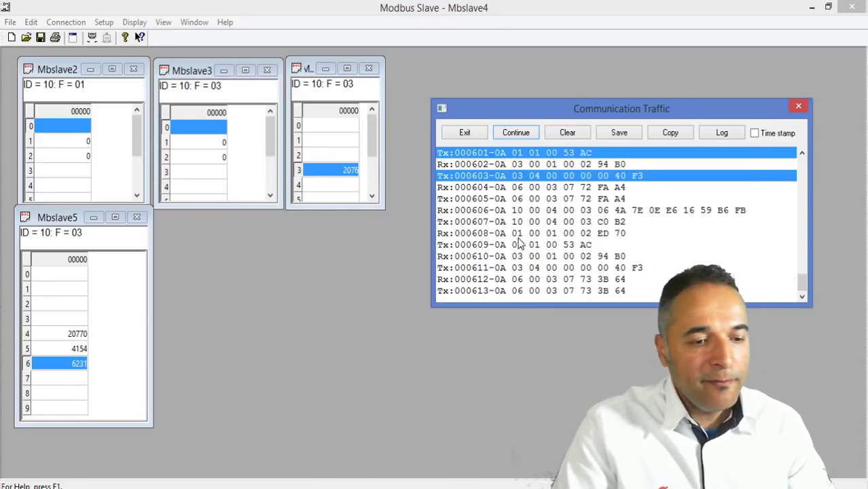
Resume the traffic capture beside the register windows and enable Return exception 06, Busy in Mbslave4's slave definition
click(534, 134)
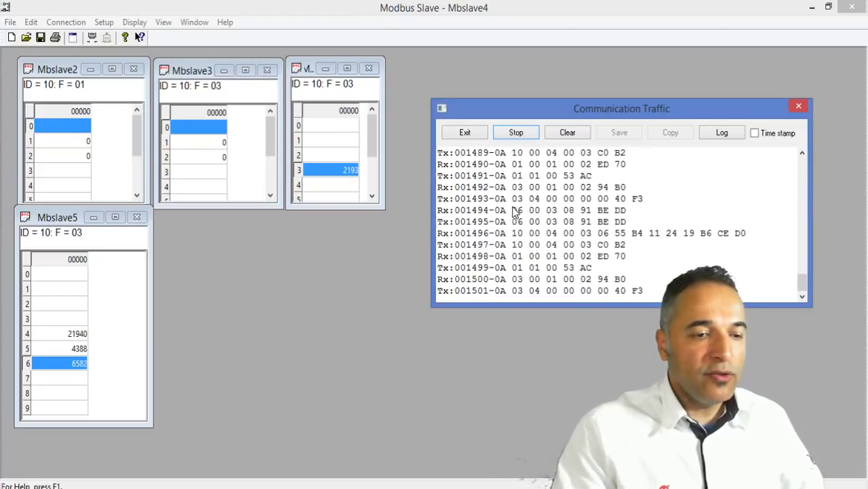
drag(527, 113, 486, 66)
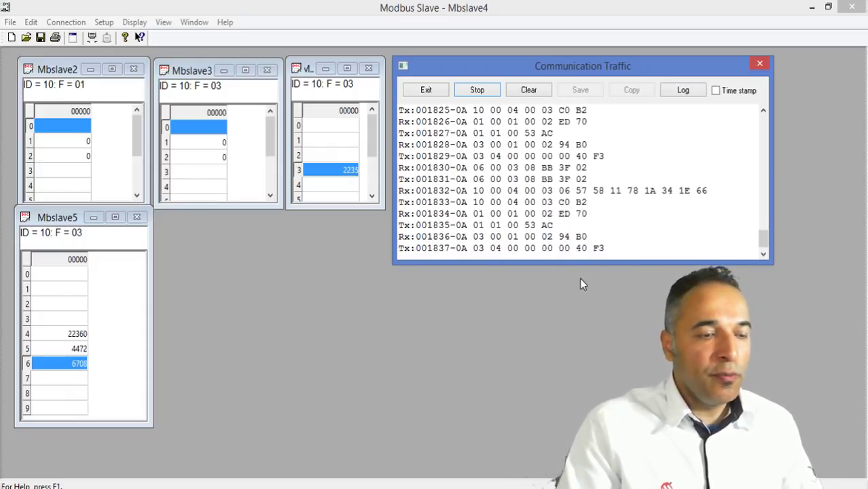
right_click(348, 185)
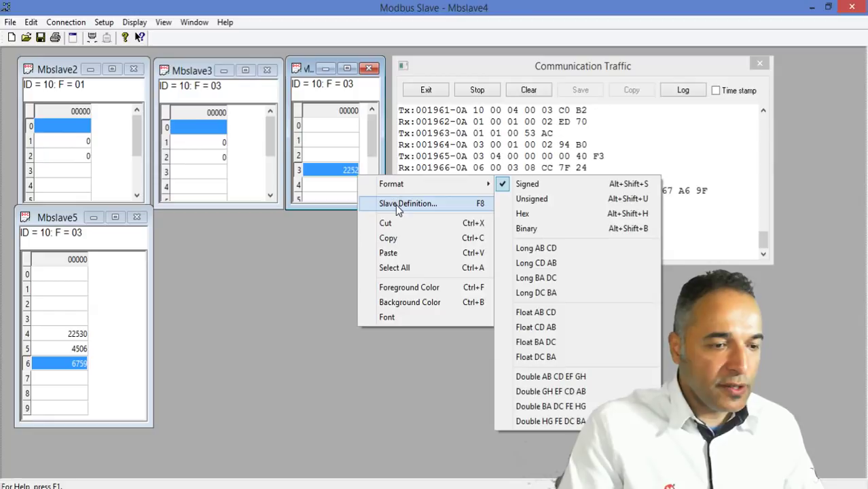
click(397, 205)
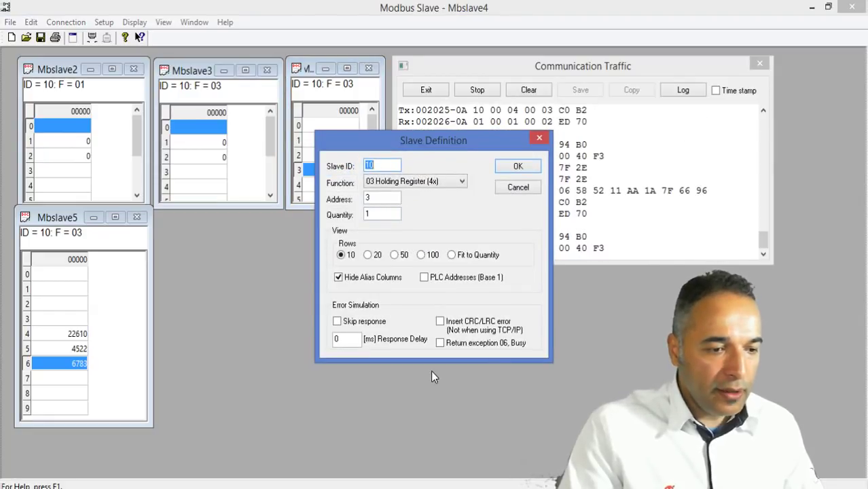
click(440, 343)
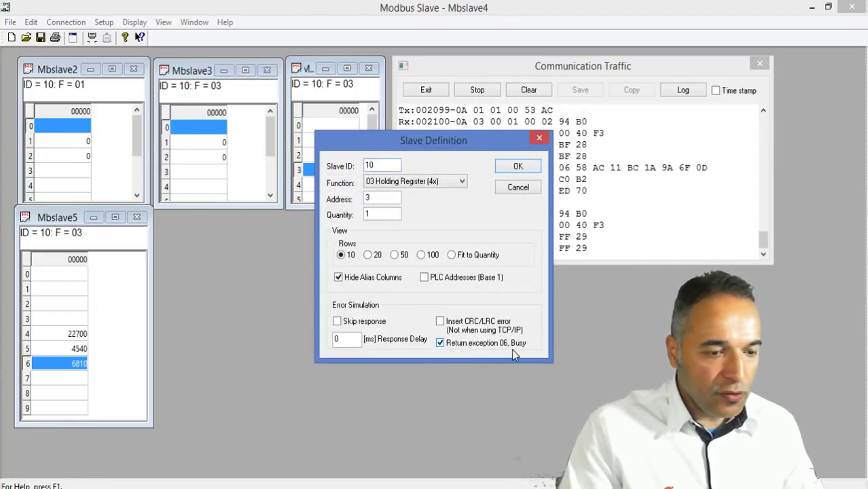
click(518, 167)
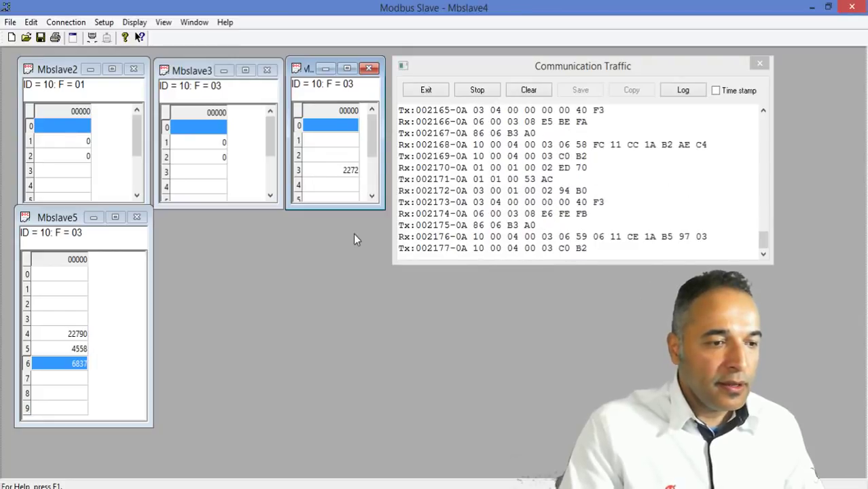
Pause the traffic capture and highlight the exception response Tx:002247 to examine it
click(479, 92)
click(474, 182)
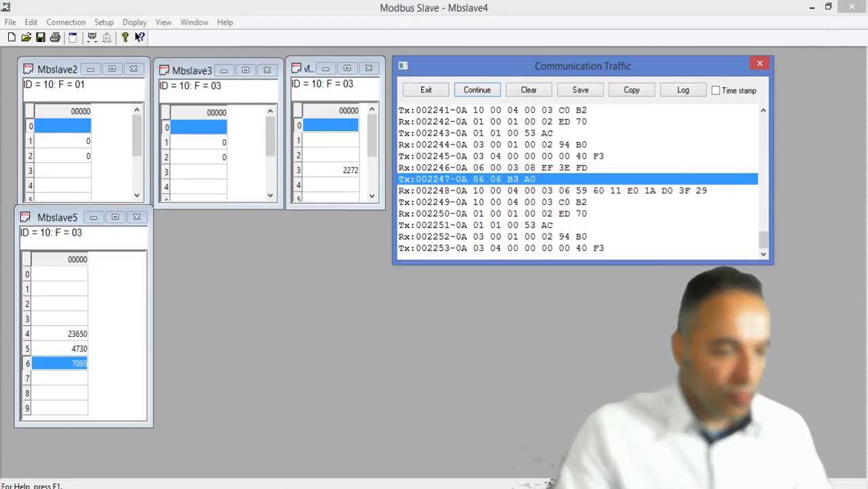
Switch to mikroC PRO for PIC and locate the ByteToStr line of the MBException function near the start of main.c
click(812, 7)
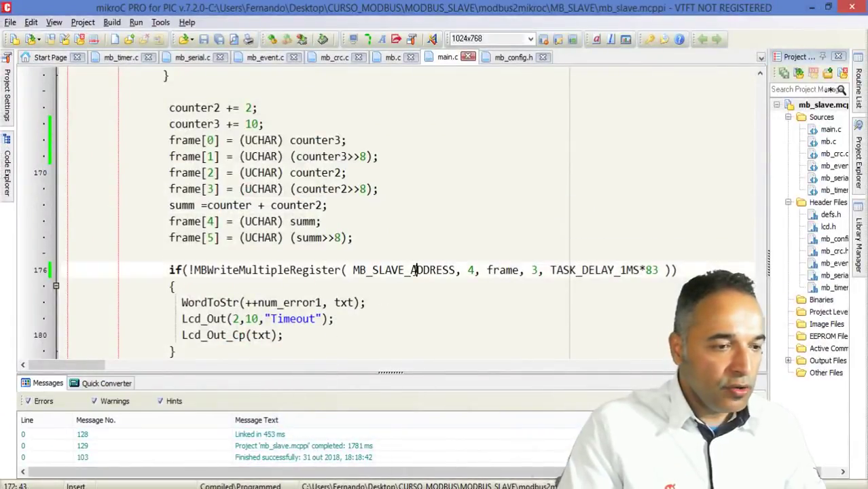
scroll(415, 270, up, 6)
scroll(415, 270, up, 20)
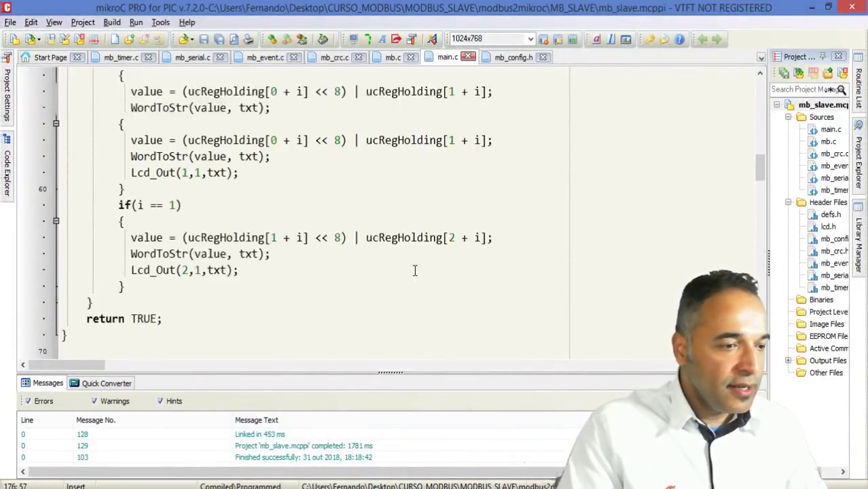
scroll(415, 270, up, 12)
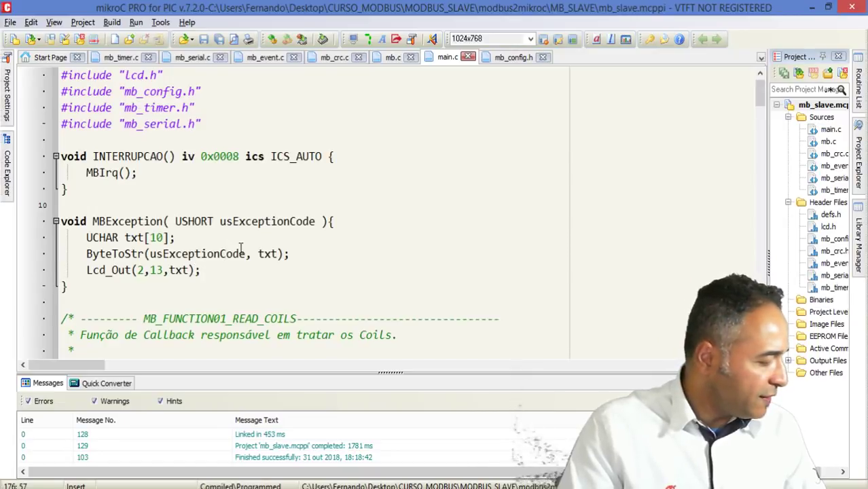
click(86, 254)
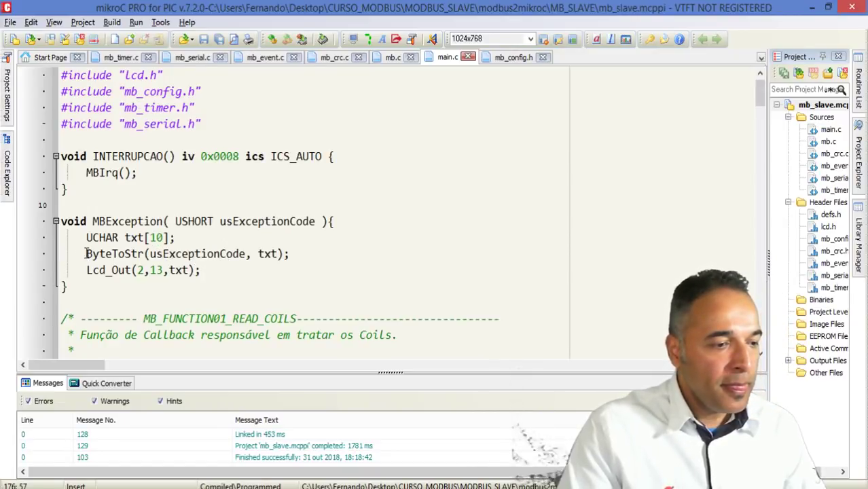
Highlight the Lcd_Out line inside the MBException function to examine how the exception code is displayed
drag(86, 271, 219, 271)
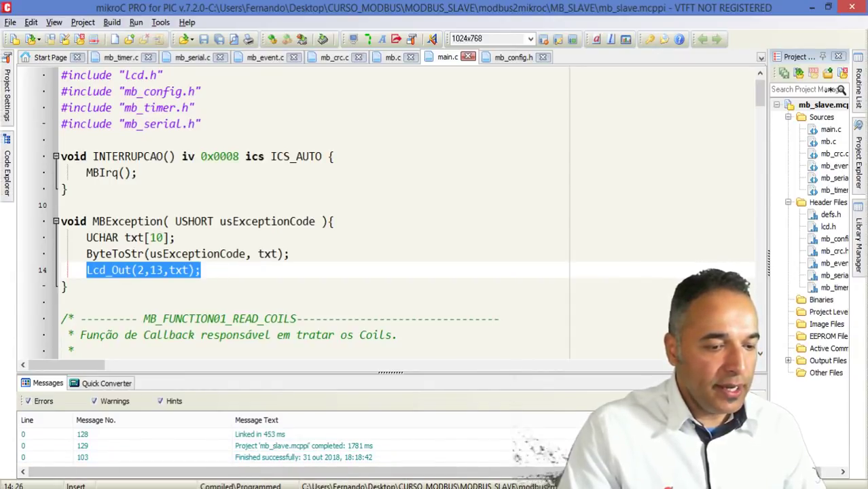
Switch to Modbus Slave, resume the traffic capture and disable Return exception 06, Busy in Mbslave4's slave definition
key(alt+Tab)
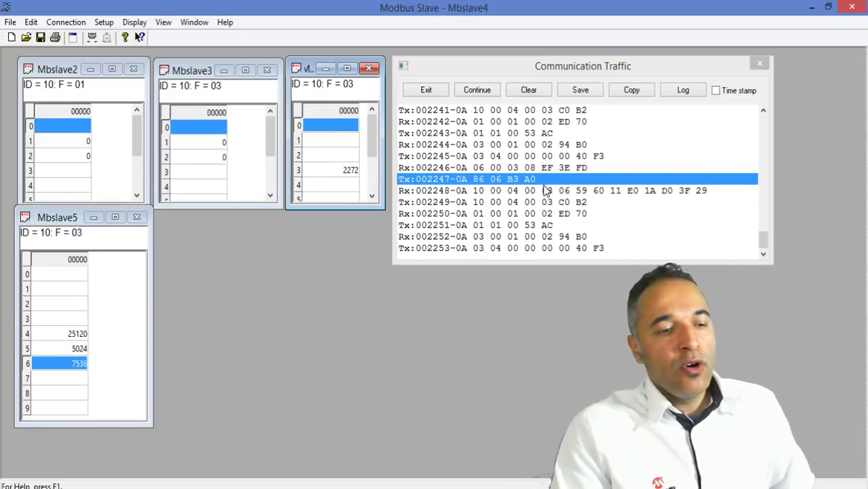
click(477, 90)
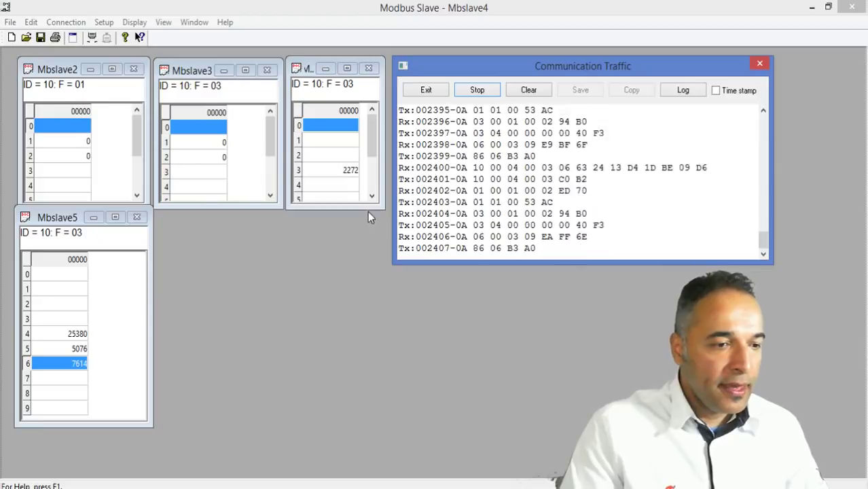
right_click(357, 130)
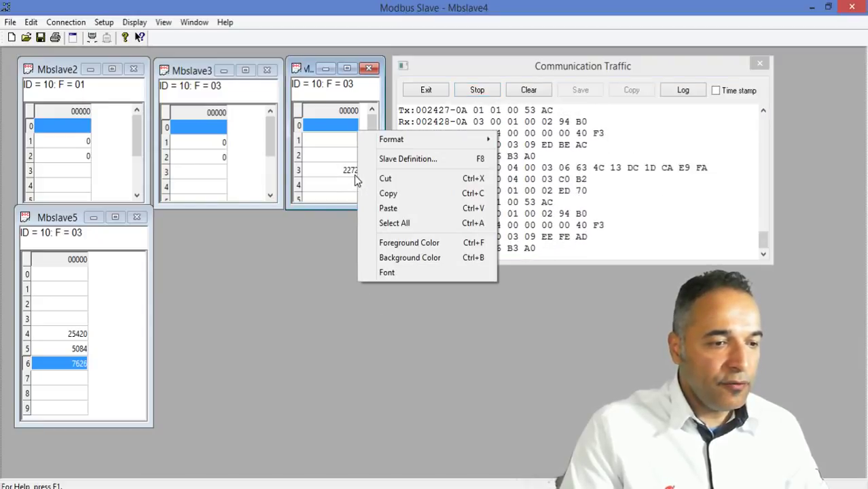
click(418, 161)
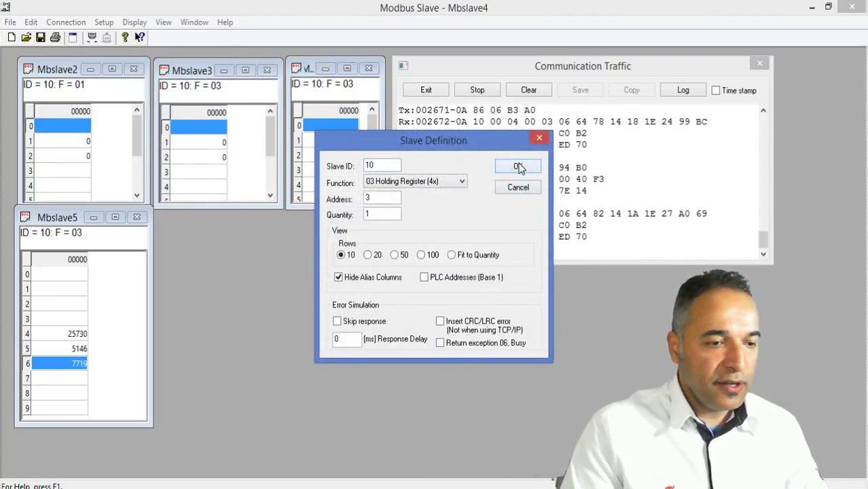
click(517, 167)
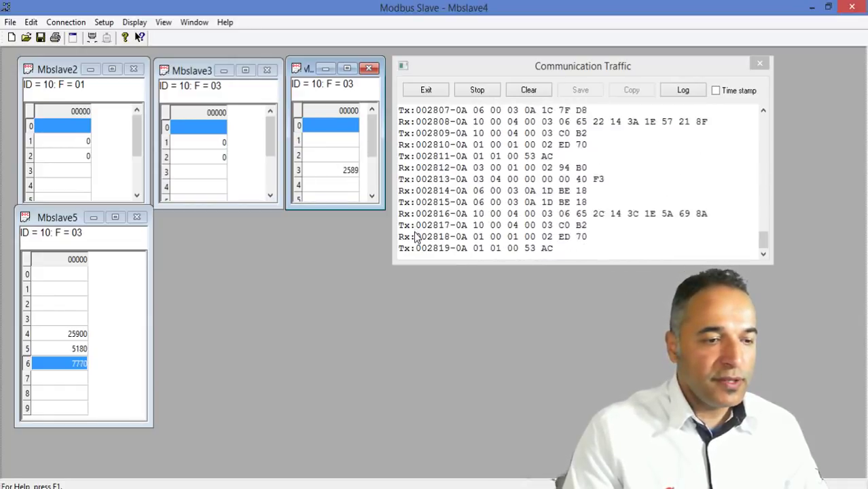
Set Mbslave3's holding register 1 to 767 and register 2 to 45
double_click(217, 144)
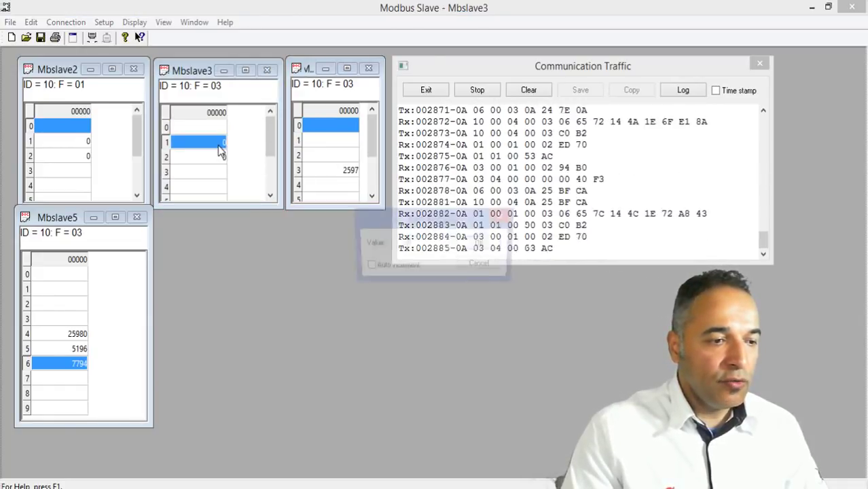
text(767)
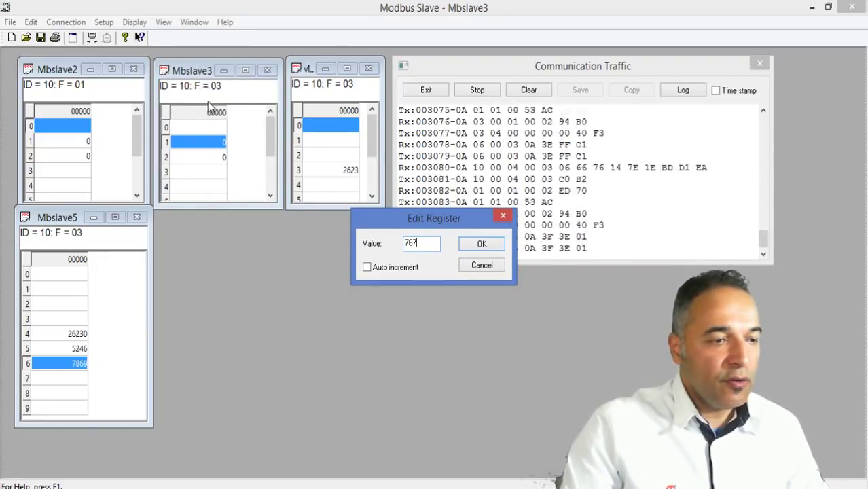
click(489, 248)
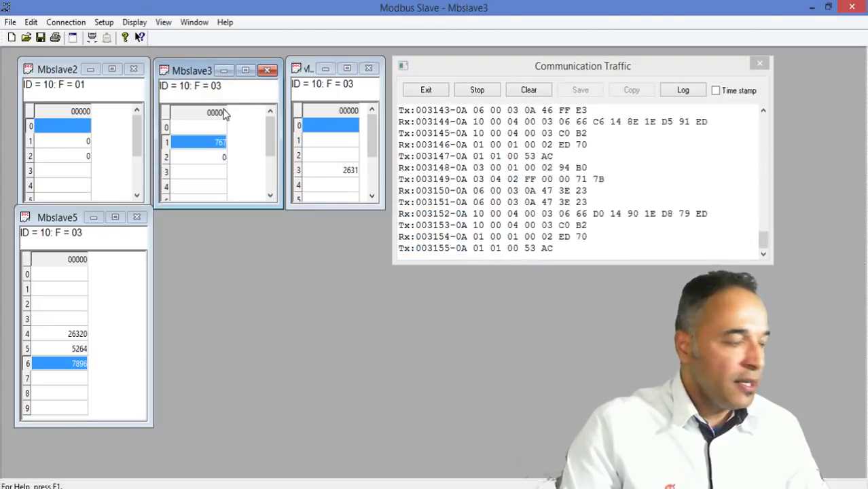
double_click(221, 157)
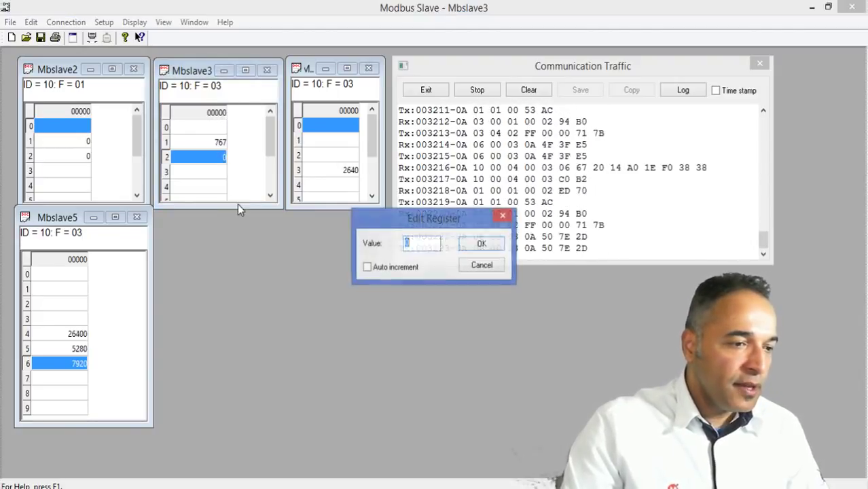
text(45)
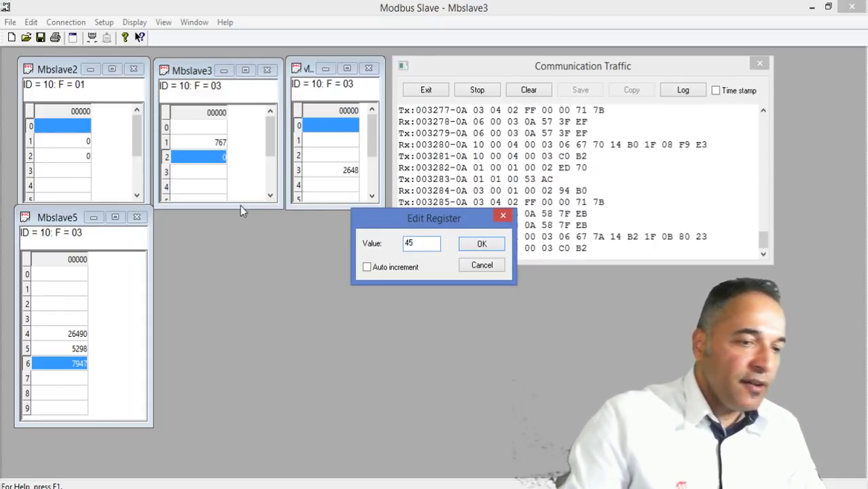
click(485, 243)
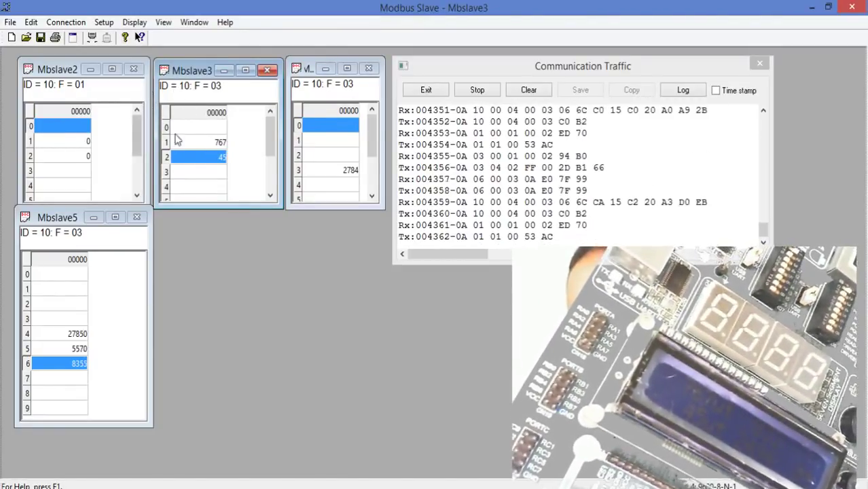
Change the value of Mbslave3's holding register 2 to 987
double_click(213, 158)
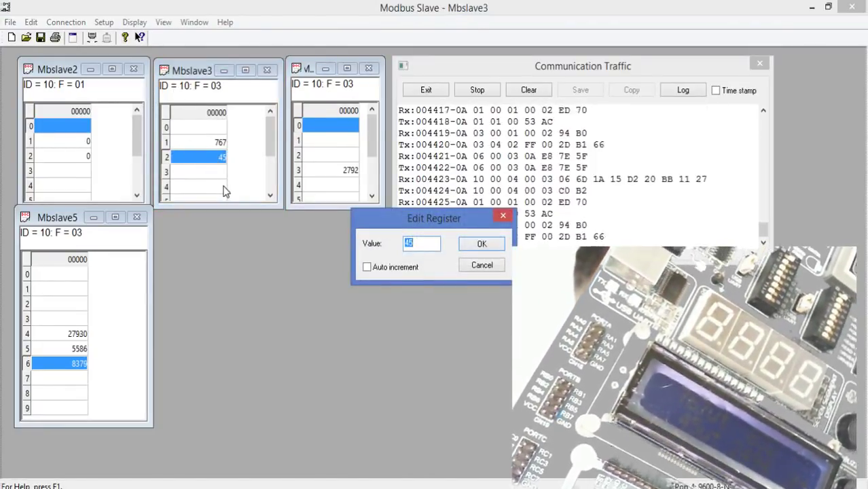
text(987)
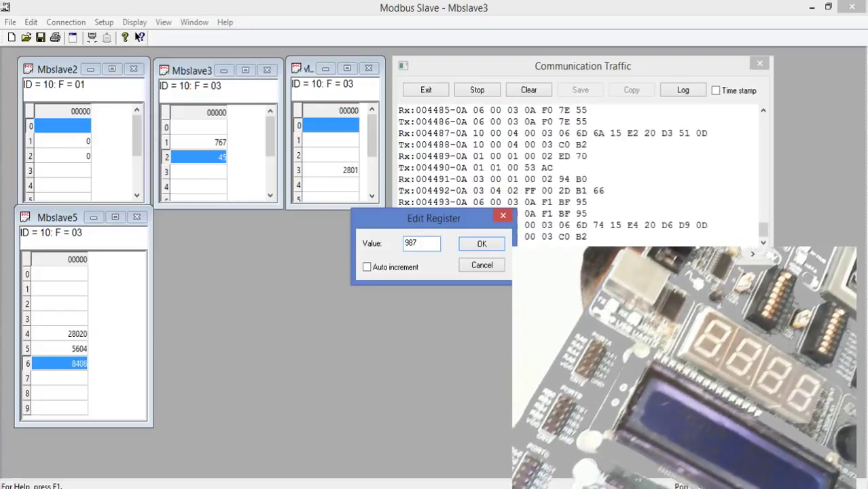
key(Return)
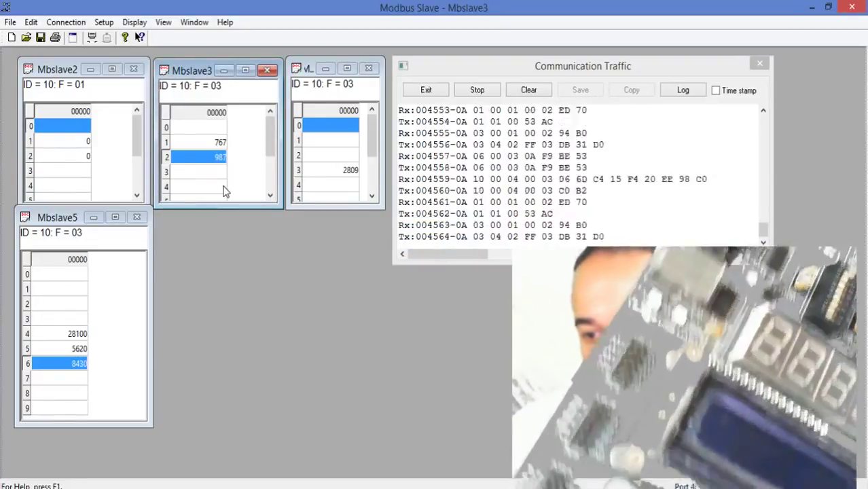